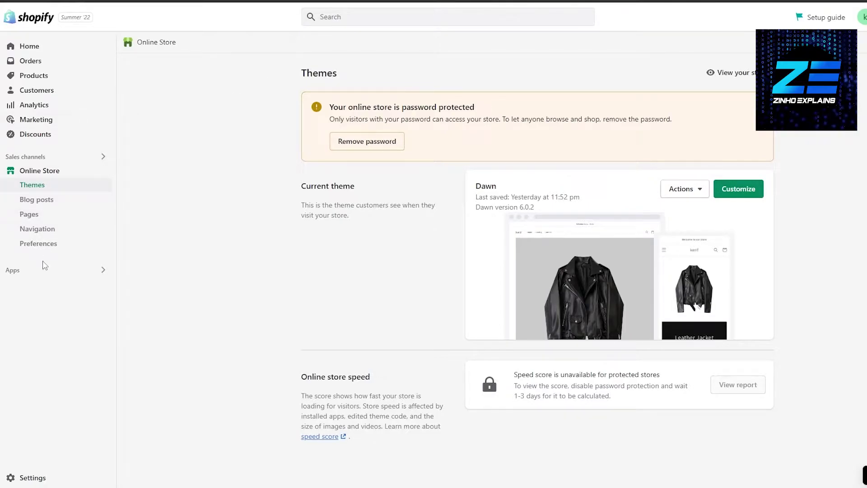
- Open the Wishlist Plus by Swym listing among the wishlist apps and choose Add app
left_click(32, 273)
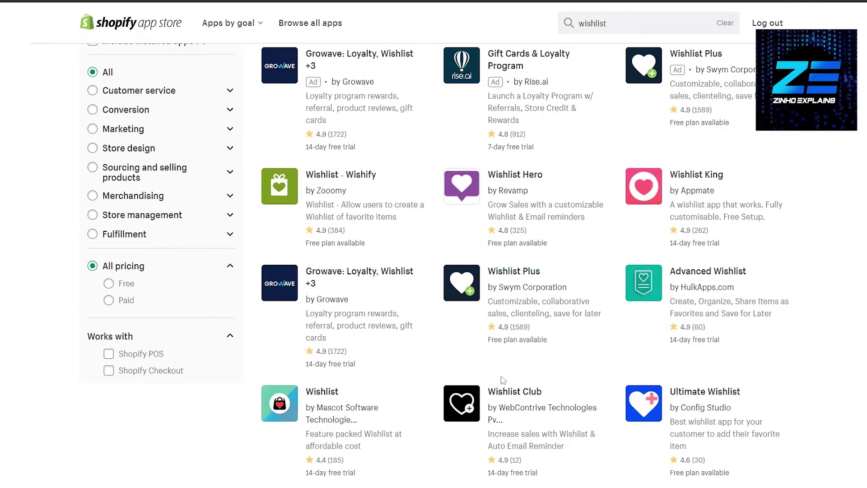
scroll(535, 354, "up", 3)
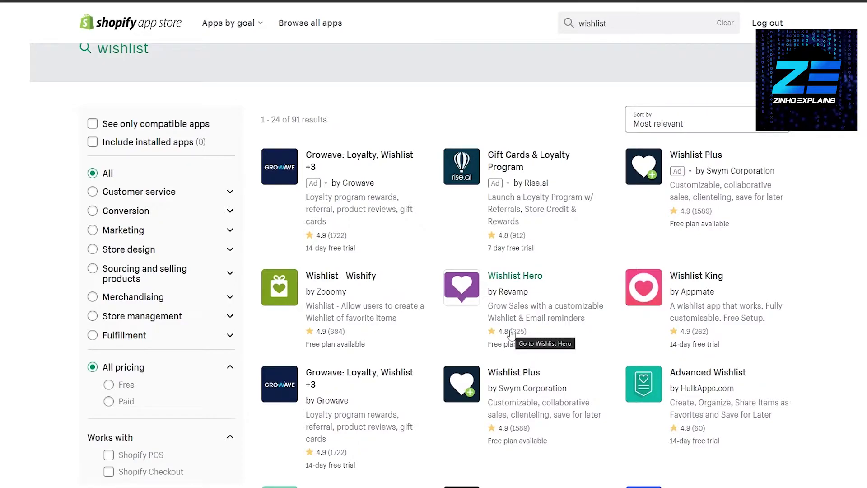
scroll(511, 334, "down", 1)
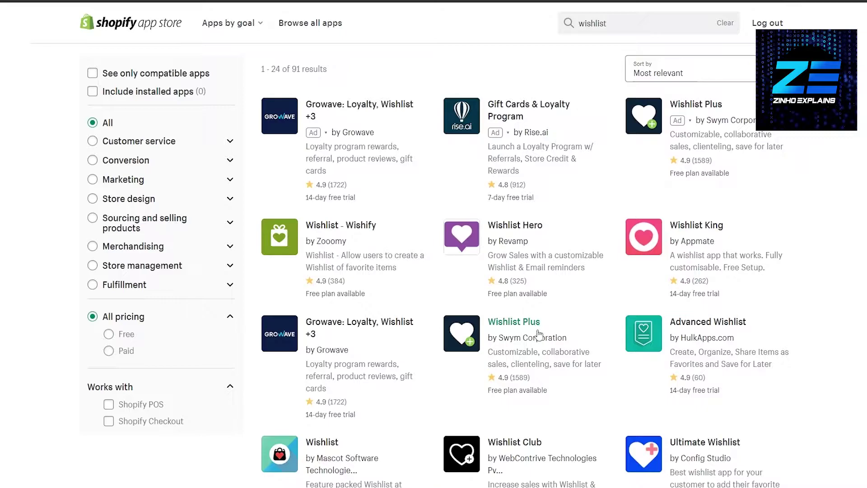
left_click(512, 327)
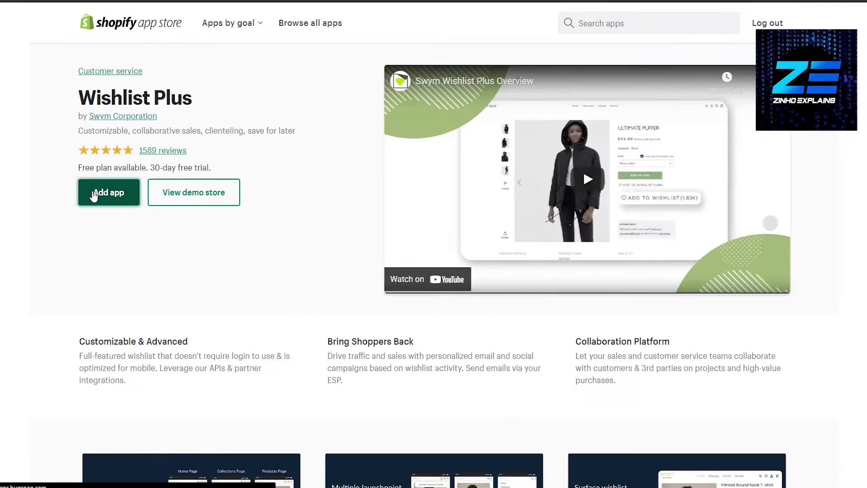
left_click(108, 193)
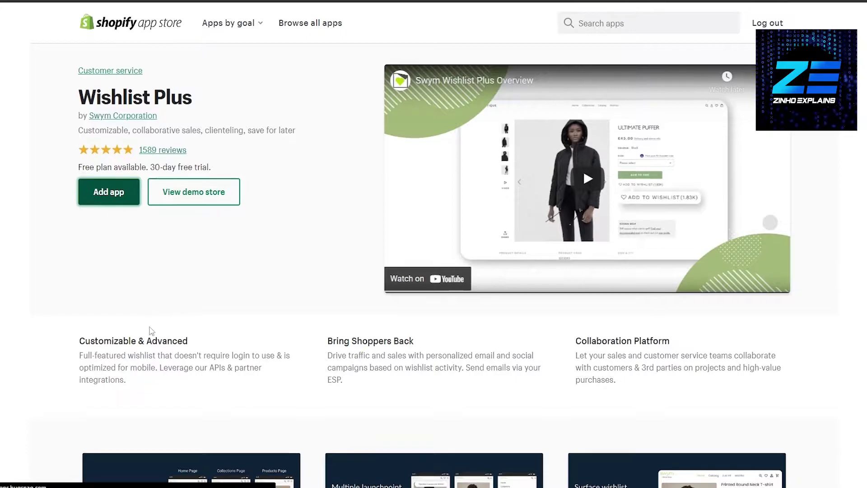
scroll(462, 340, "down", 5)
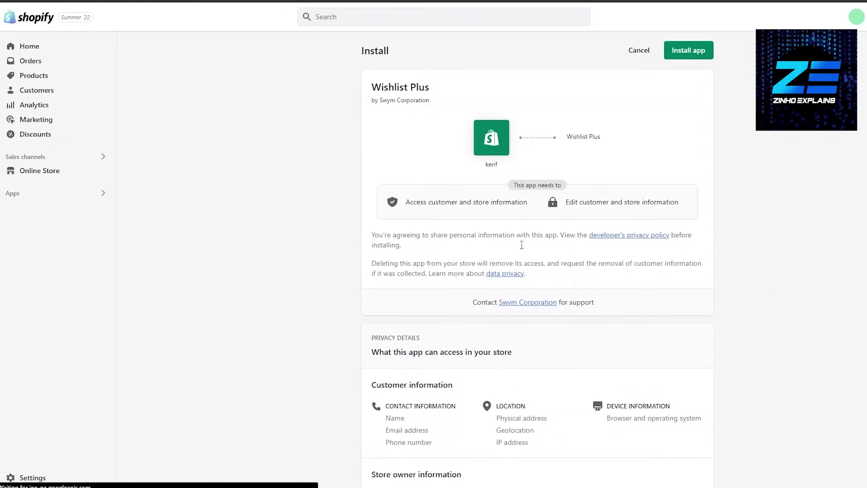
- Install Wishlist Plus and opt for the free version rather than a recommended plan
left_click(689, 51)
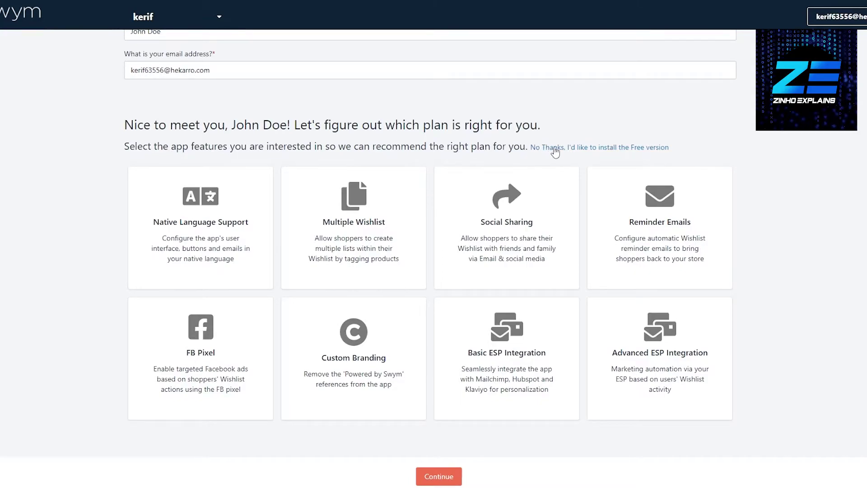
left_click(607, 151)
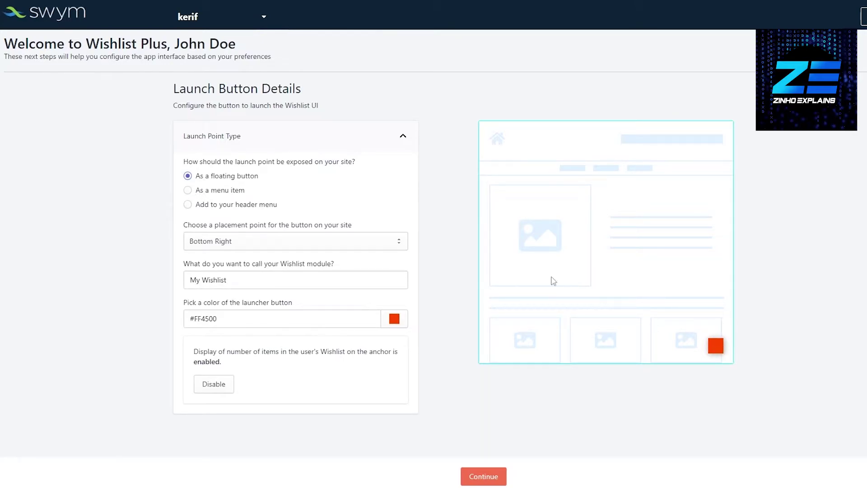
- Set the launch point type to 'Add to your header menu' and continue to Button Details
left_click(212, 192)
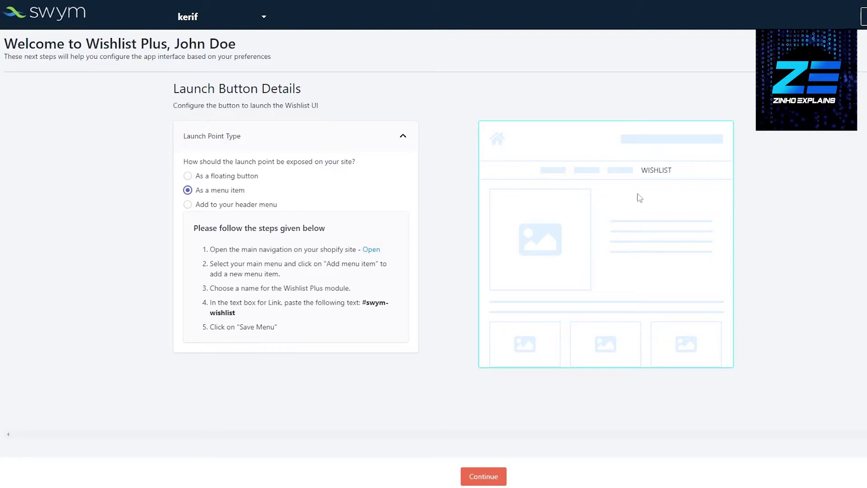
left_click(223, 207)
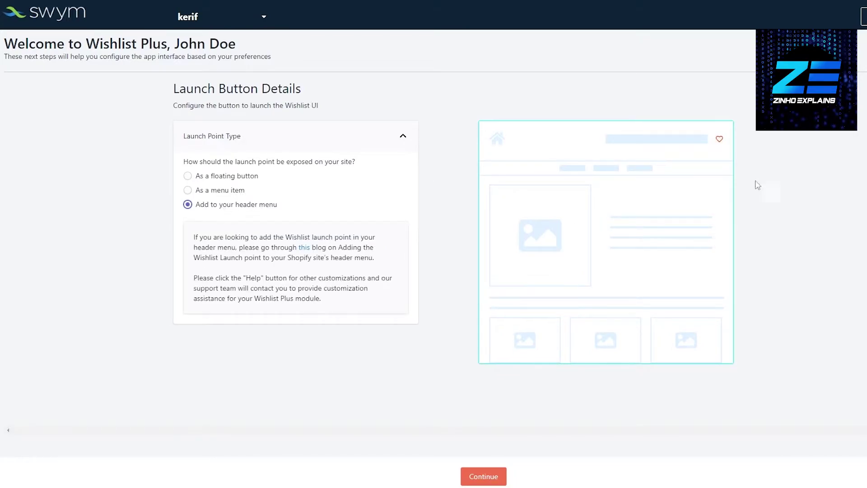
left_click(232, 192)
left_click(230, 174)
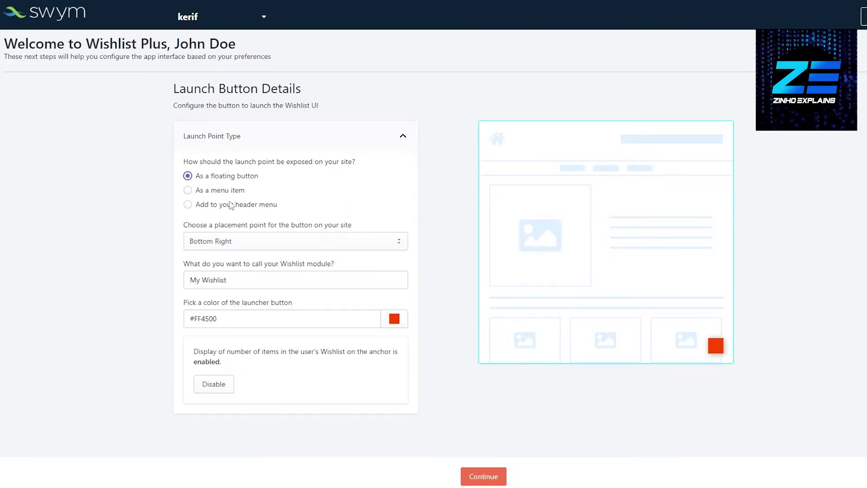
left_click(227, 243)
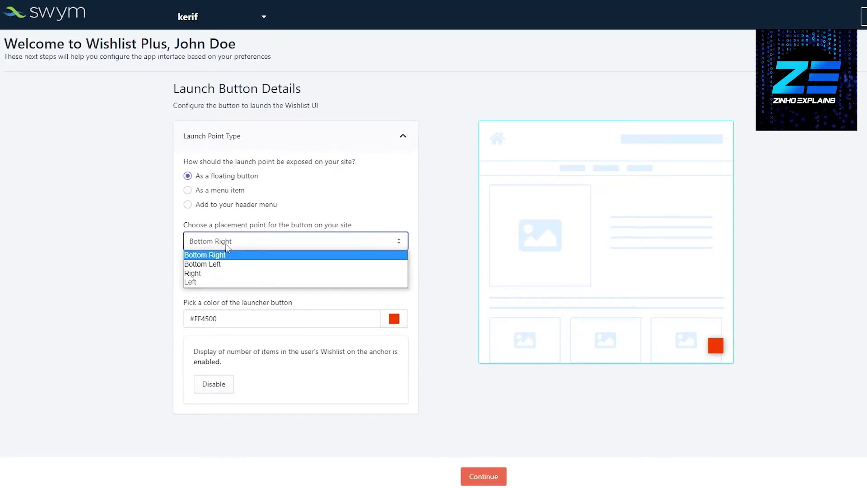
left_click(230, 251)
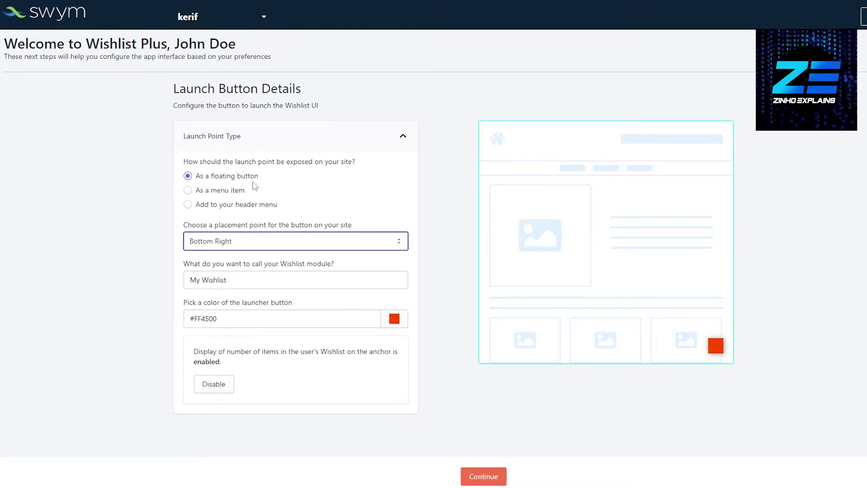
left_click(239, 198)
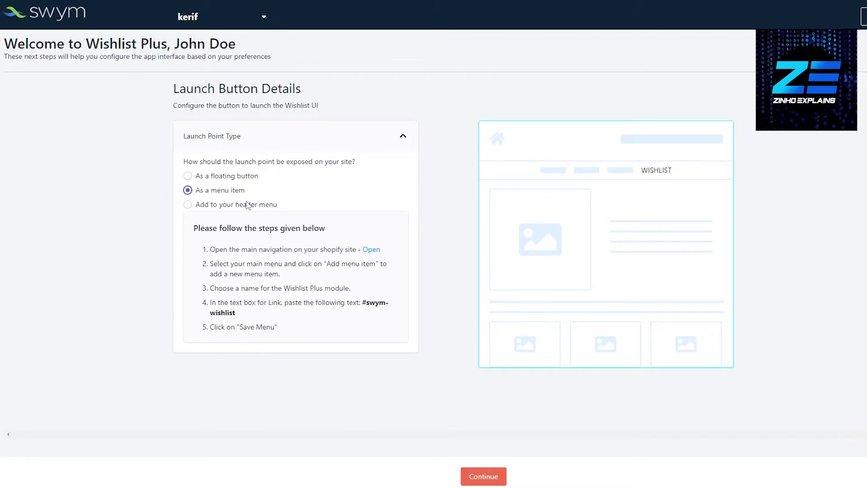
left_click(225, 207)
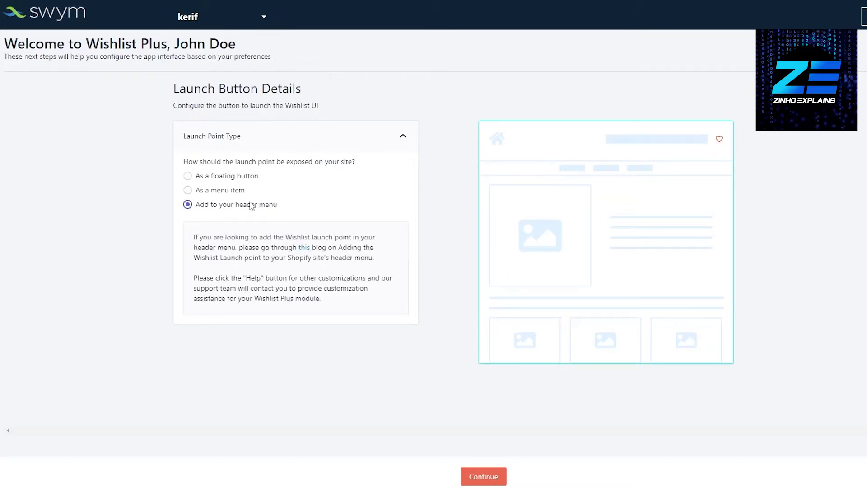
left_click(235, 193)
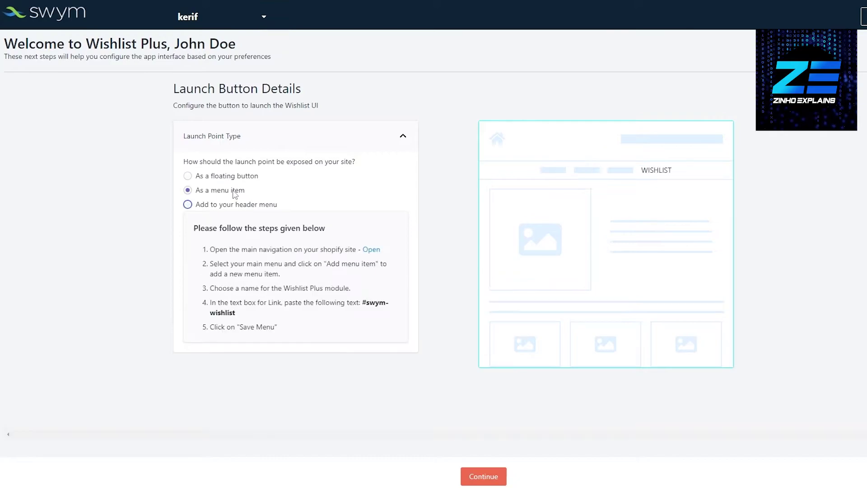
left_click(243, 209)
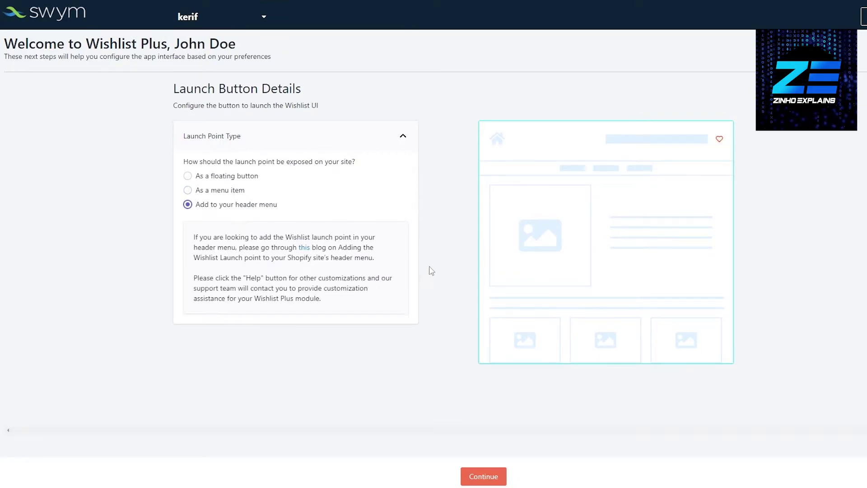
left_click(497, 478)
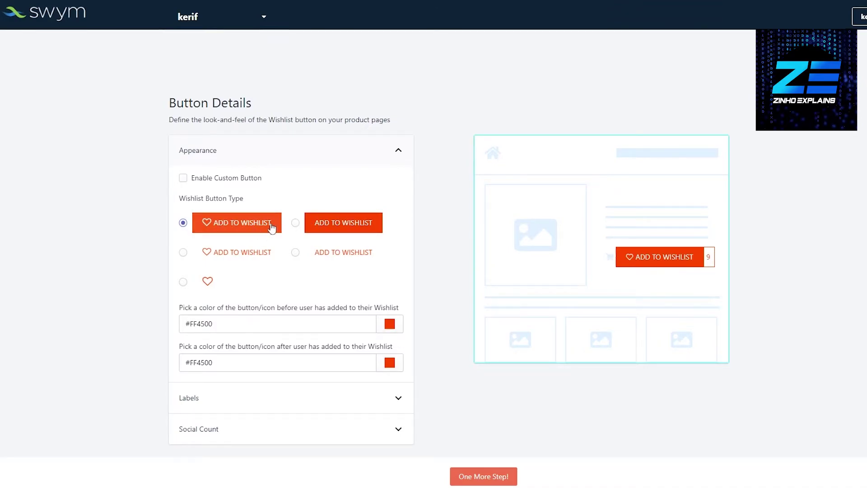
- Choose the filled, text-only wishlist button style without a heart
left_click(296, 223)
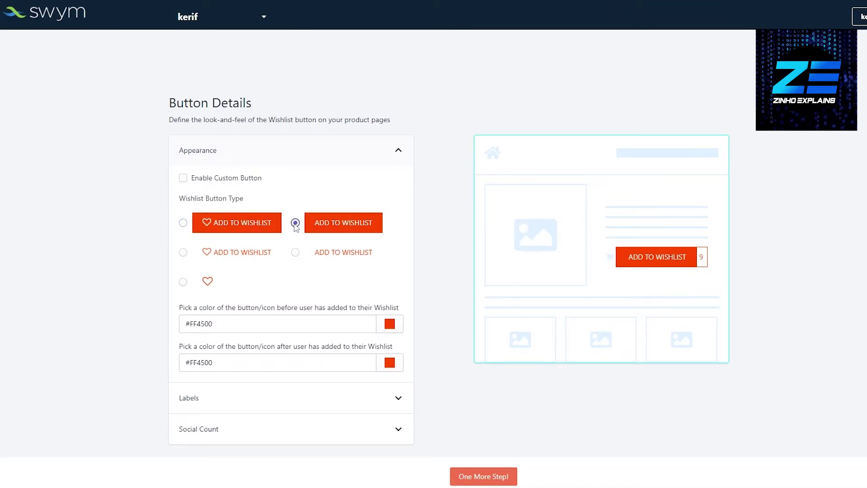
left_click(296, 252)
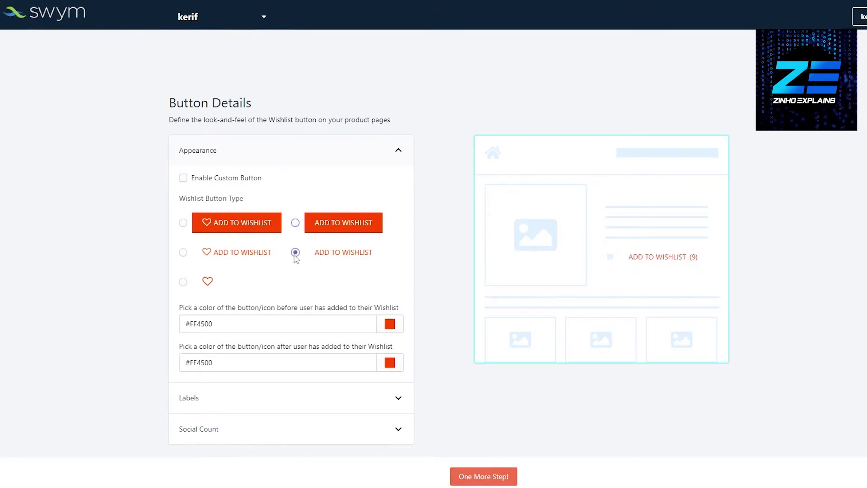
left_click(183, 252)
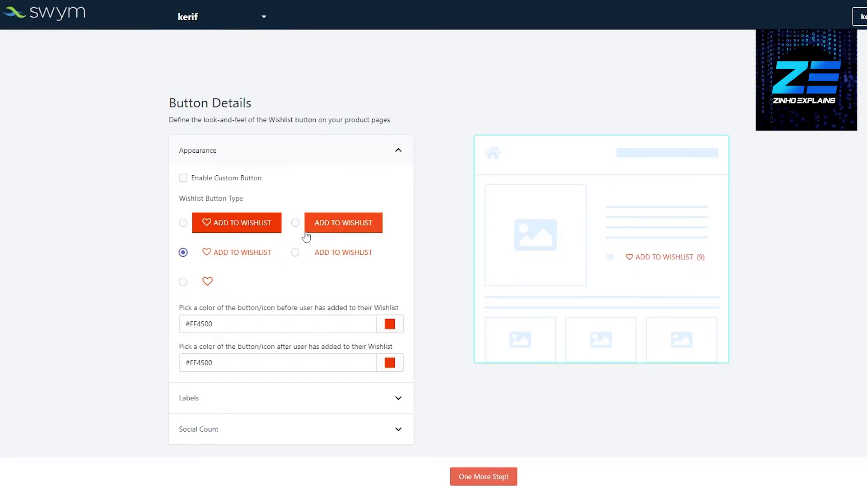
left_click(296, 223)
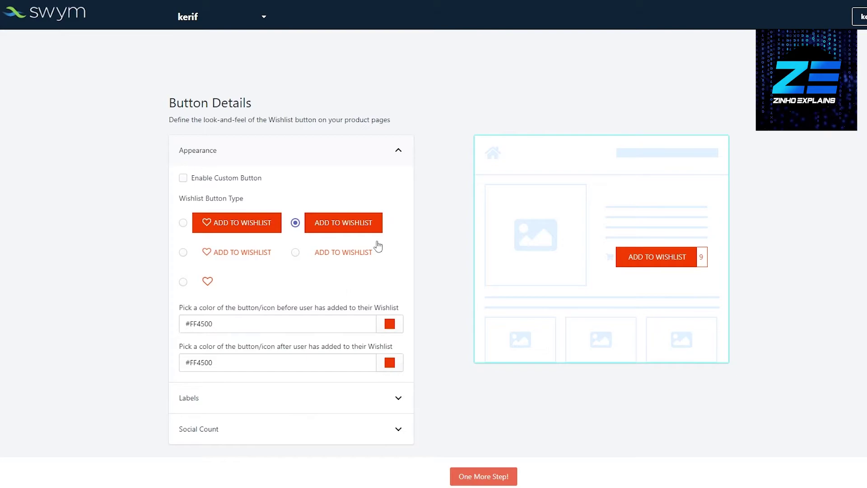
- Set both the before-adding and after-adding button colours to #0093ff
left_click(387, 330)
left_click_drag(321, 360, 324, 385)
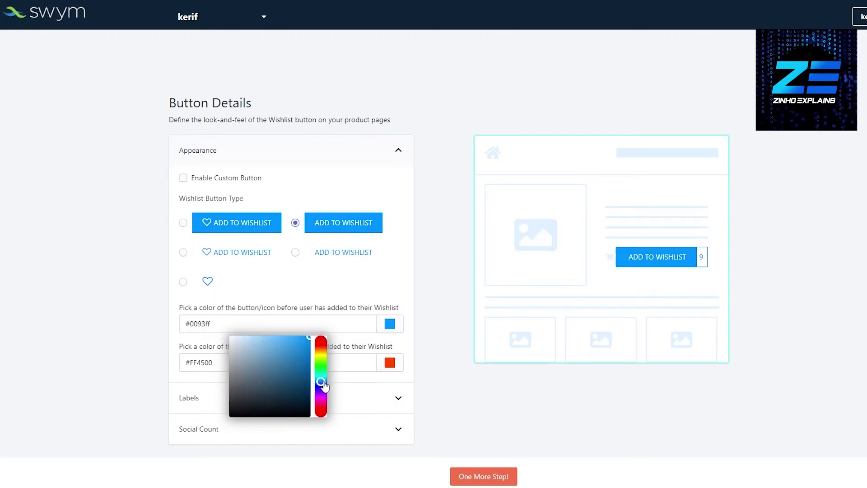
left_click(397, 347)
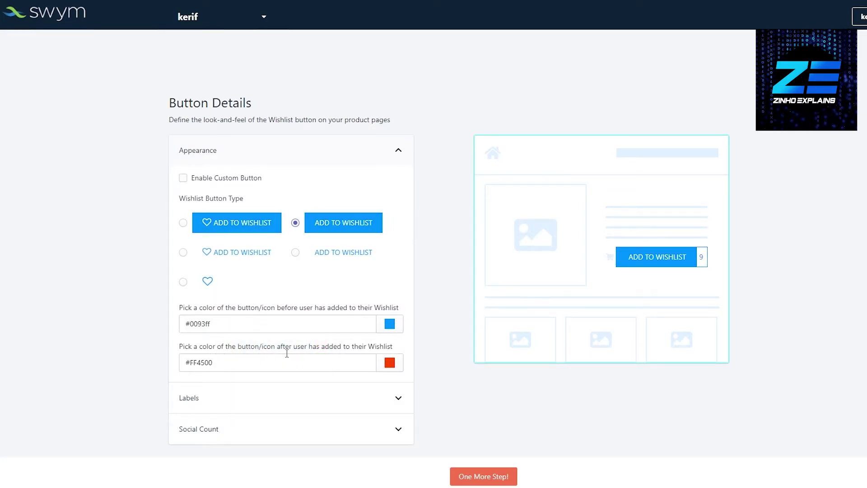
left_click(394, 364)
left_click_drag(319, 392, 327, 425)
double_click(301, 327)
right_click(295, 332)
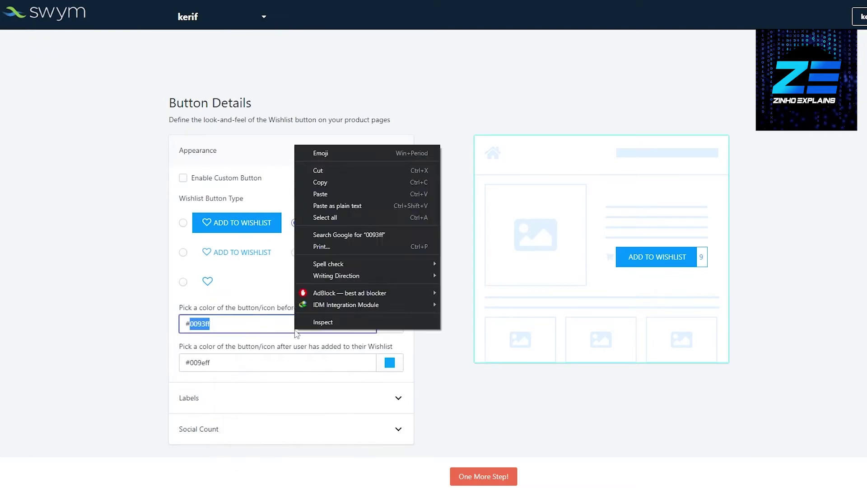
left_click(321, 182)
left_click(248, 356)
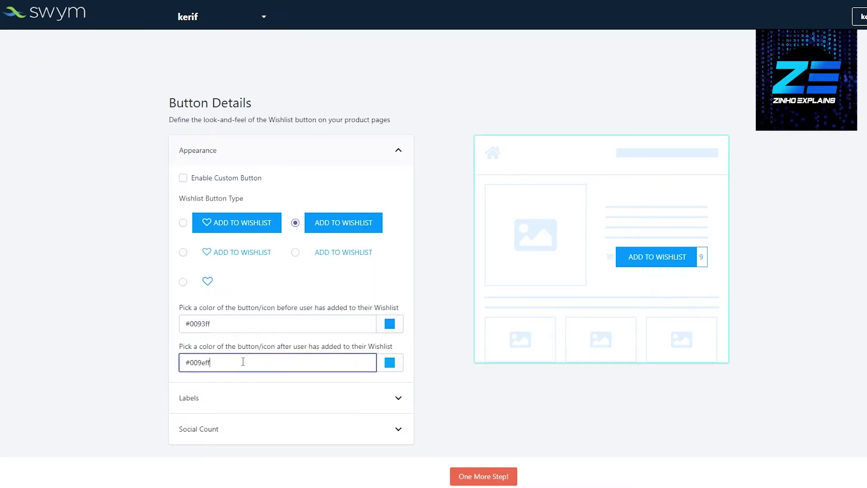
double_click(243, 362)
right_click(243, 362)
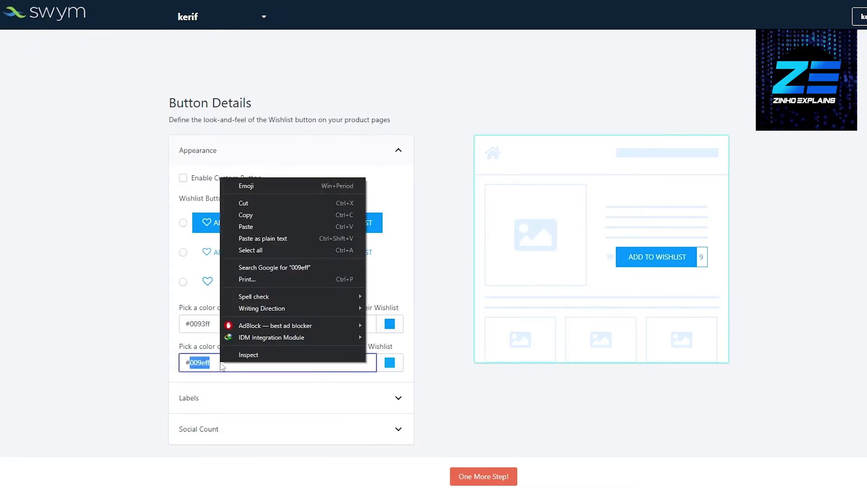
left_click(280, 222)
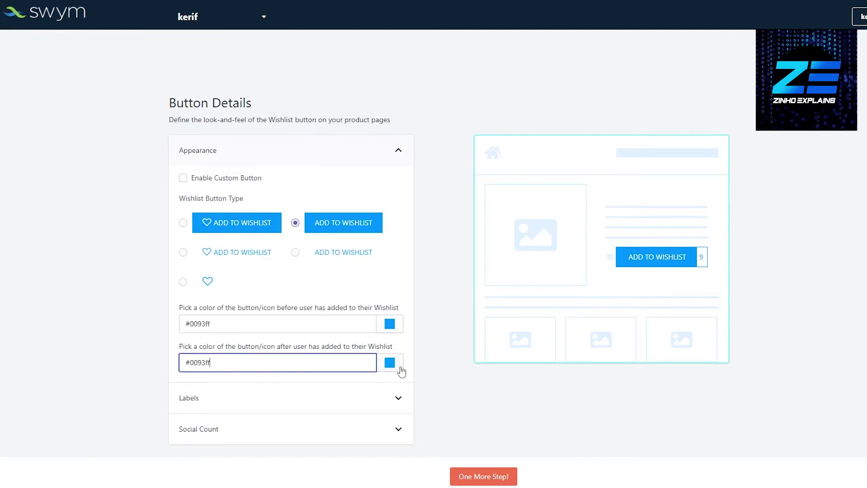
- Review the Labels and Social Count sections without changes, then proceed via One More Step
left_click(400, 398)
left_click(399, 318)
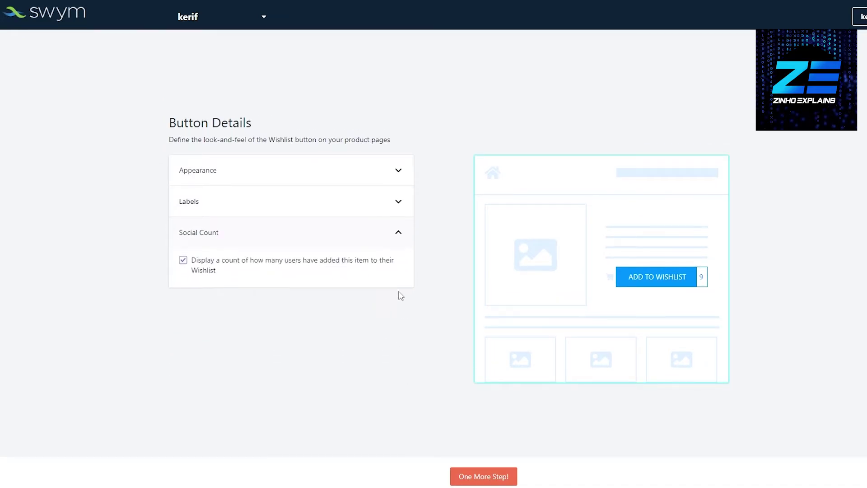
left_click(401, 236)
left_click(399, 205)
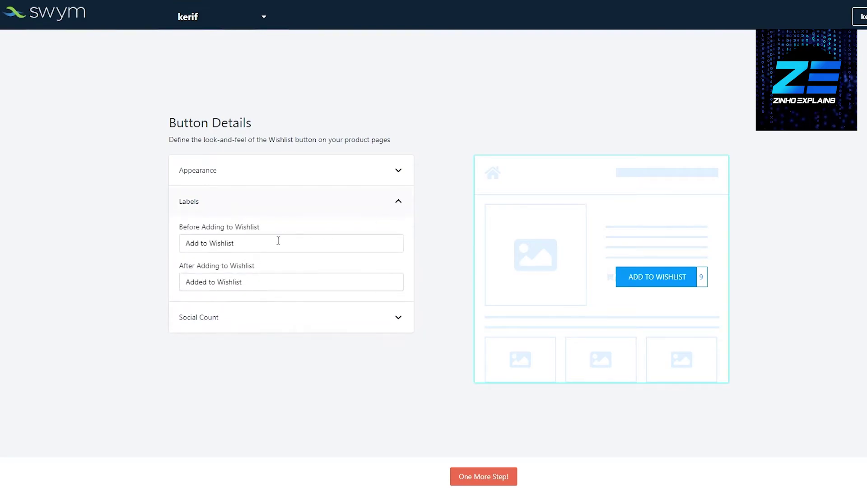
triple_click(262, 240)
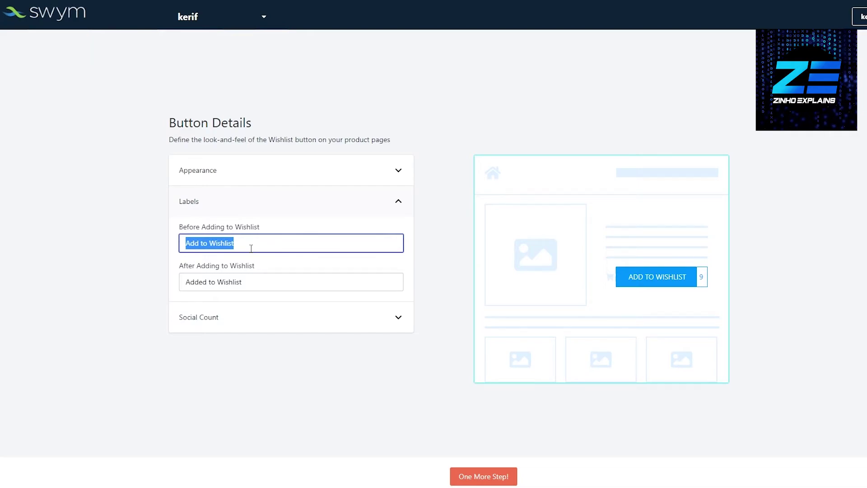
left_click(262, 241)
left_click(319, 226)
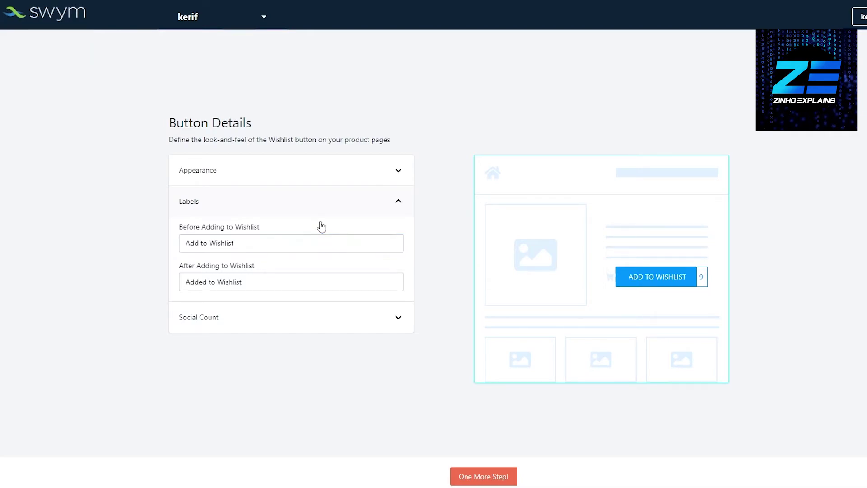
left_click(475, 484)
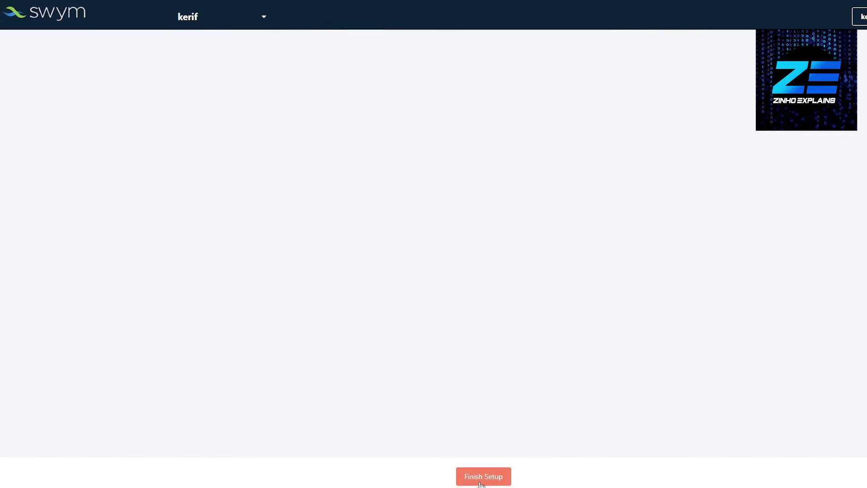
- Leave Launch Button and Email Details unchanged and click Finish Setup
scroll(382, 320, "down", 3)
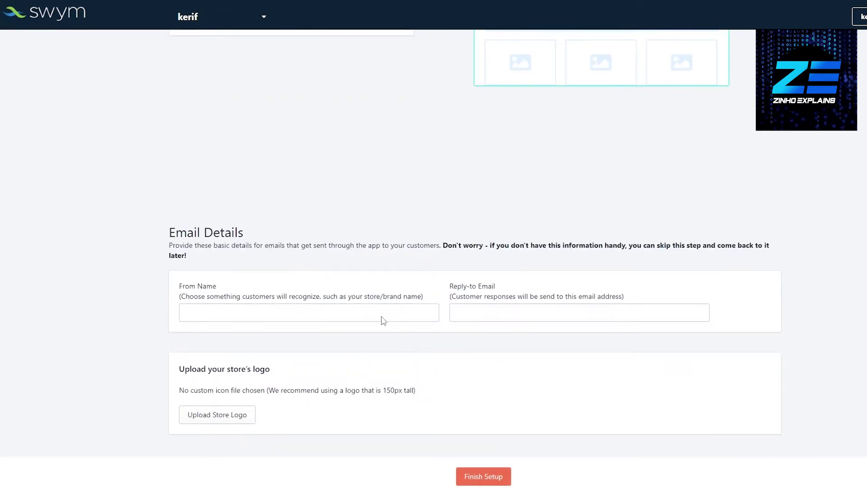
scroll(480, 339, "up", 7)
scroll(481, 339, "up", 8)
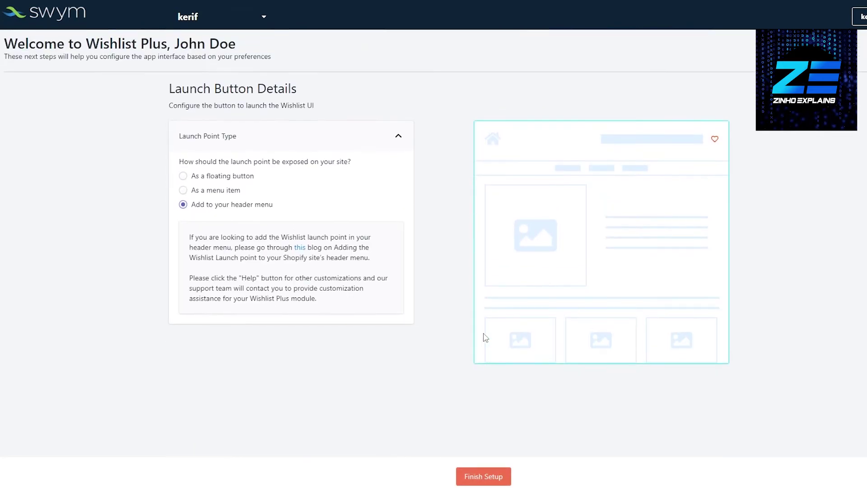
scroll(524, 304, "down", 15)
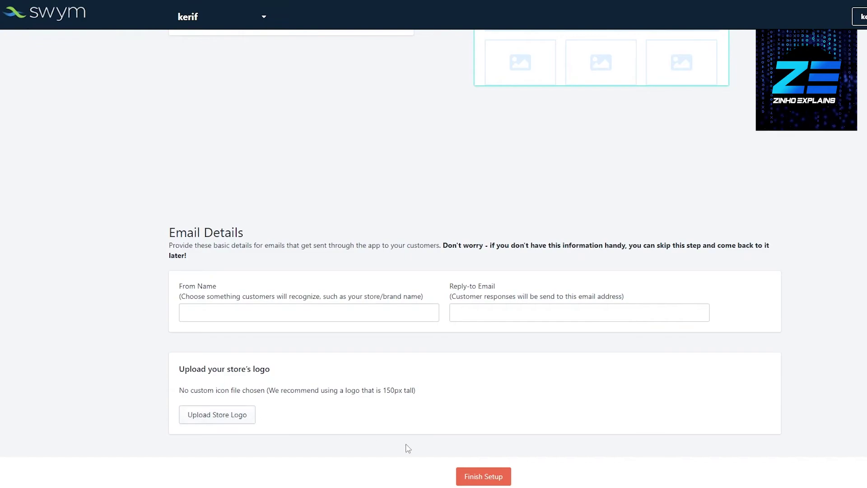
left_click(474, 473)
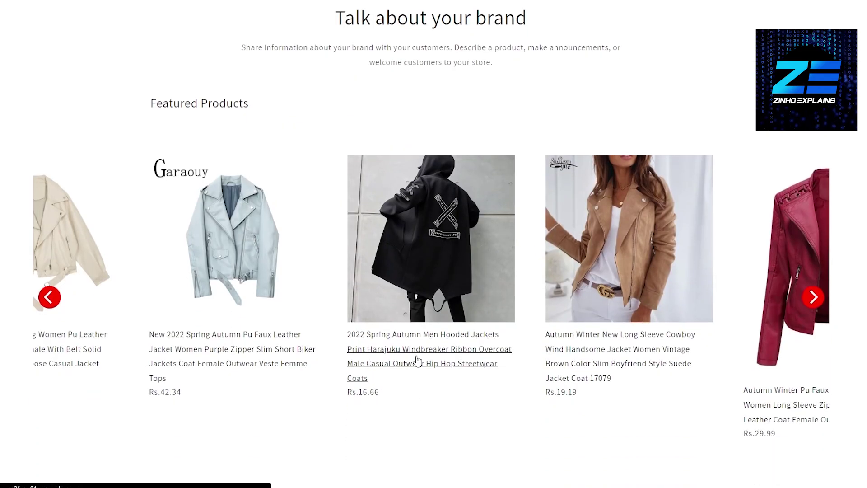
- Open the black hooded jacket from Featured Products and scroll to its ADD TO WISHLIST button
left_click(416, 358)
scroll(418, 359, "down", 15)
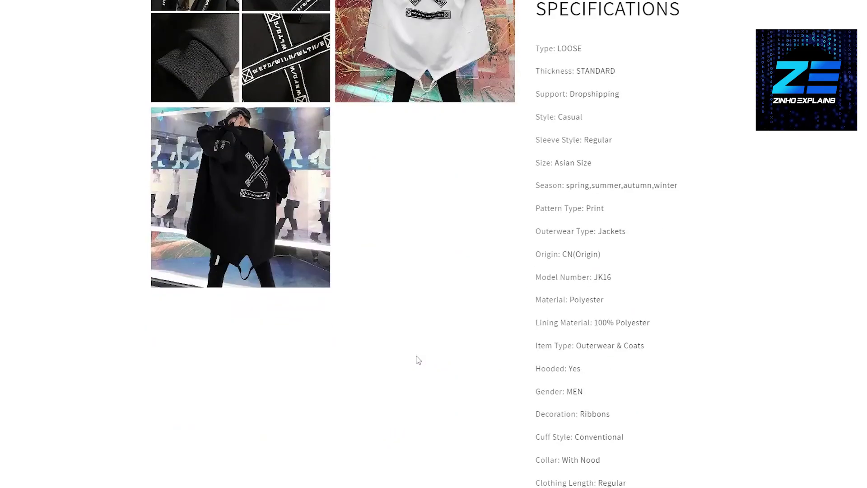
scroll(421, 361, "up", 6)
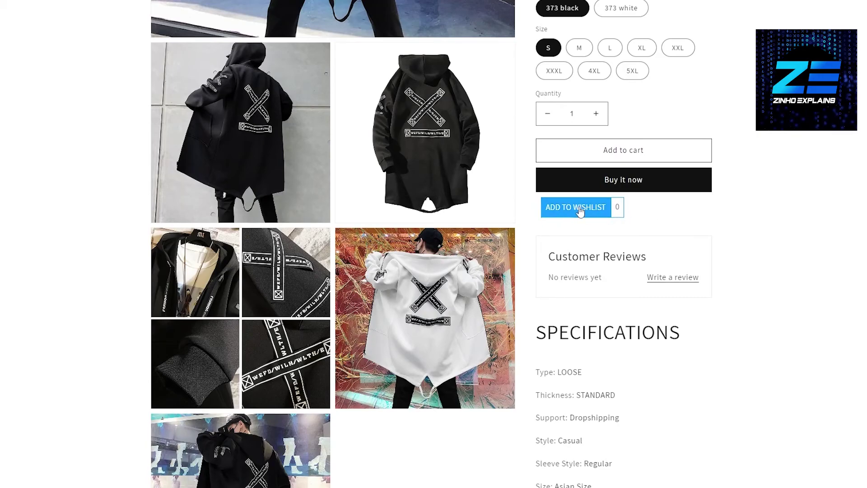
scroll(545, 207, "down", 12)
scroll(543, 284, "up", 12)
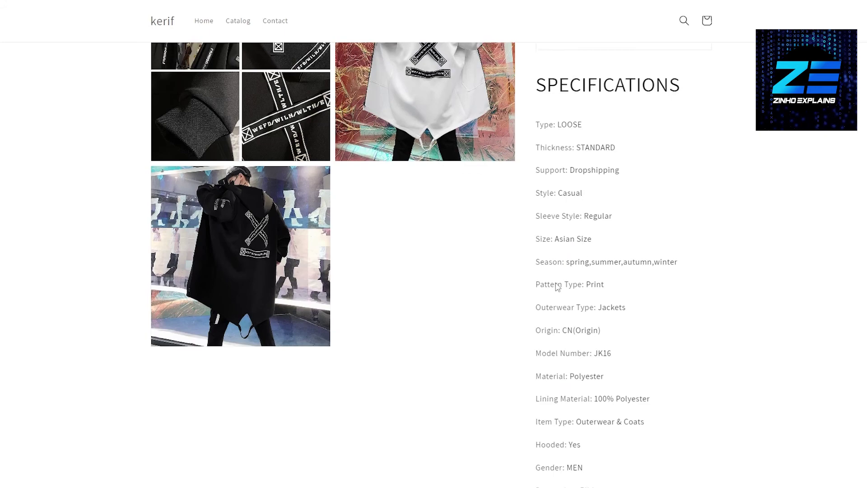
scroll(557, 287, "up", 3)
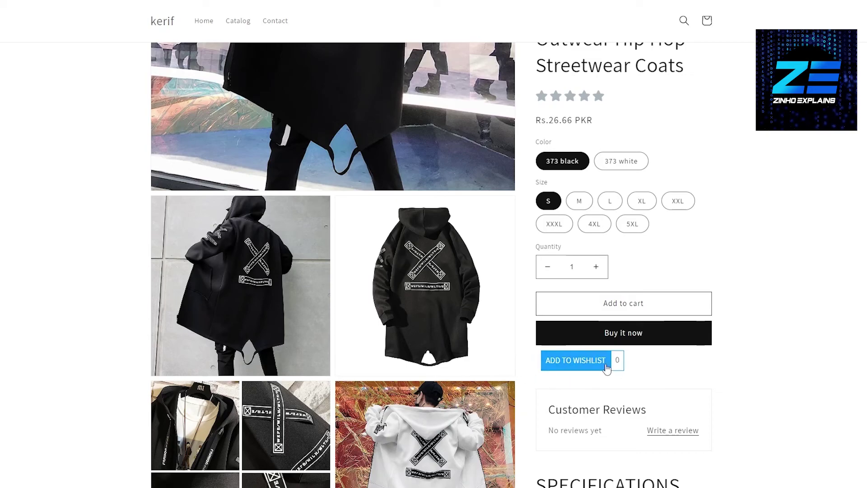
scroll(607, 369, "down", 1)
scroll(606, 369, "up", 1)
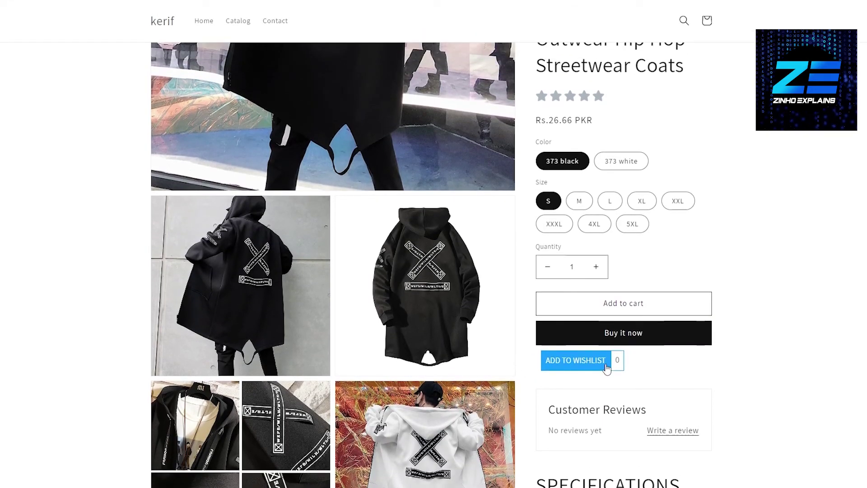